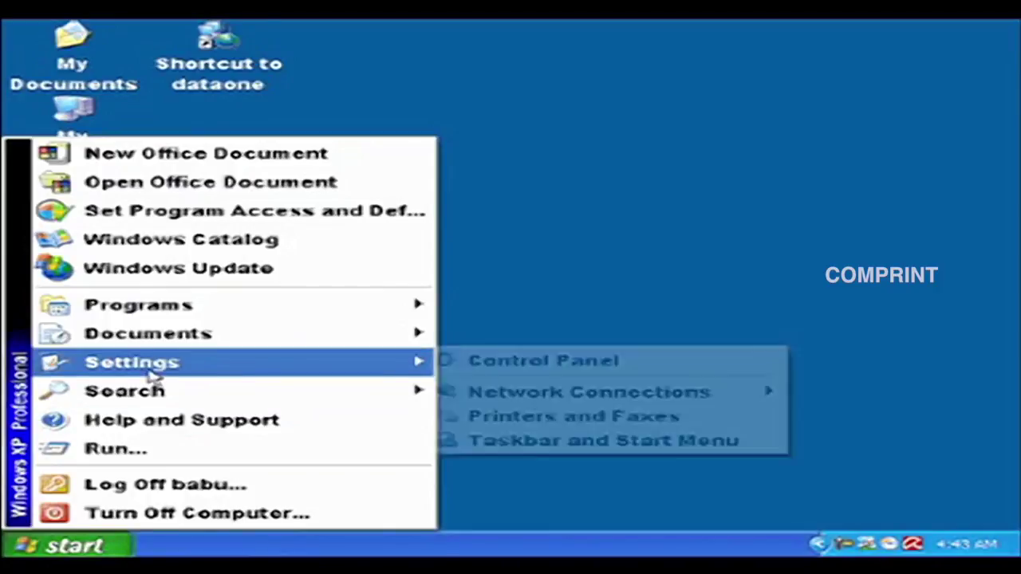
Open the Mouse settings from Control Panel and enable switching of the primary and secondary buttons.
left_click(561, 364)
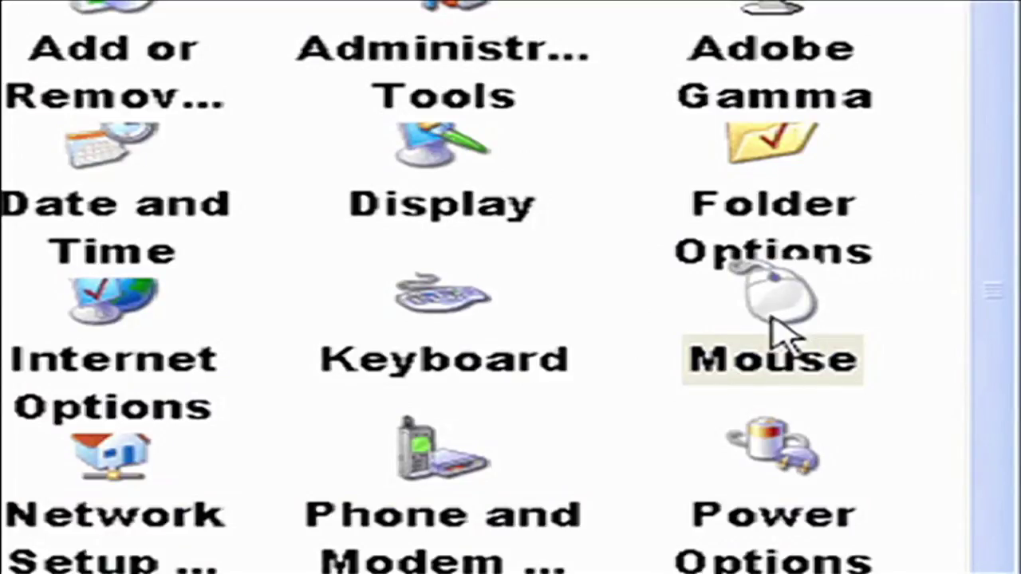
double_click(786, 335)
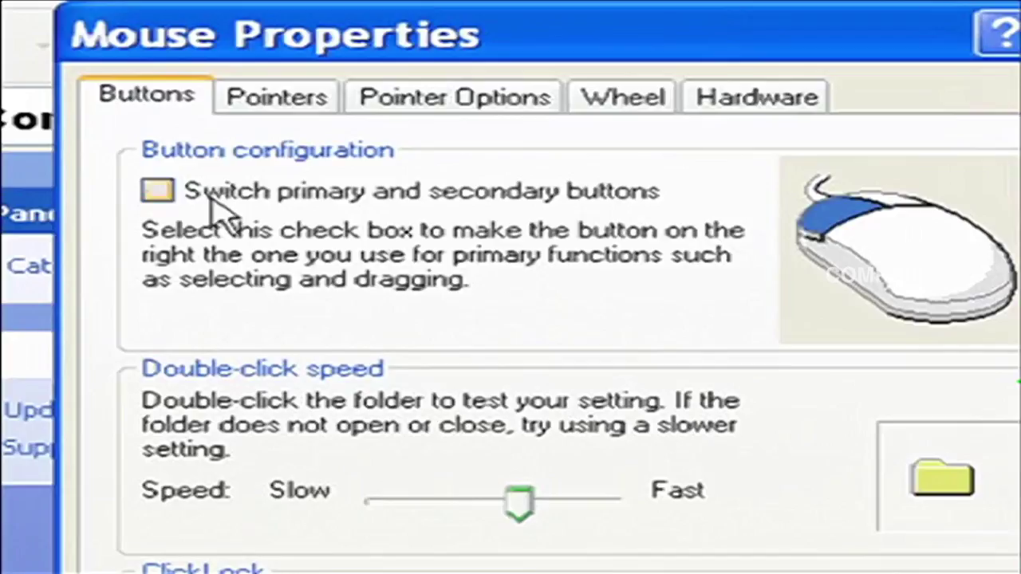
left_click(154, 196)
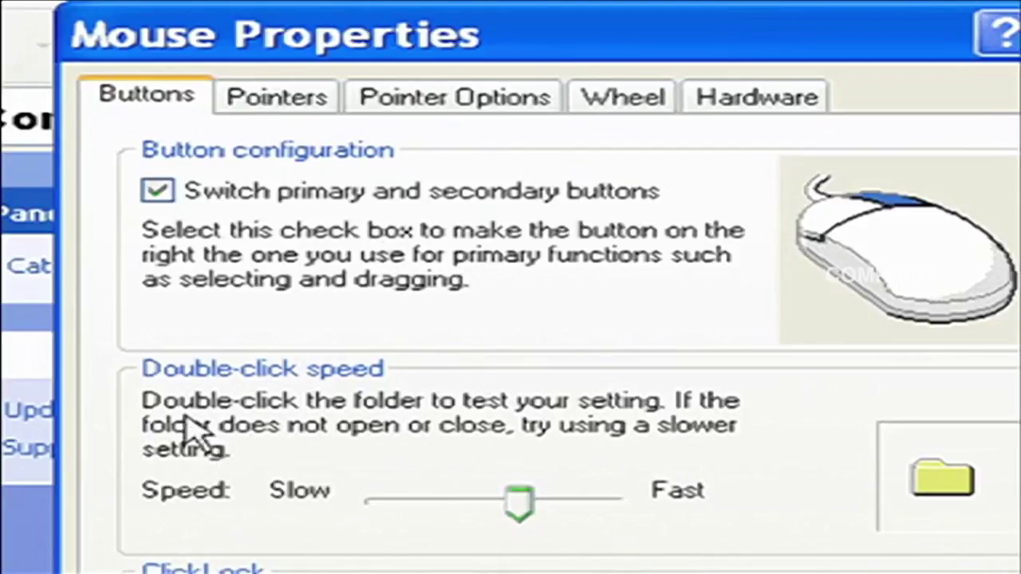
Lower the double-click speed to about a quarter of the way from Slow and turn off the primary and secondary button switch.
right_click(437, 503)
left_click(522, 499)
left_click_drag(522, 499, 453, 512)
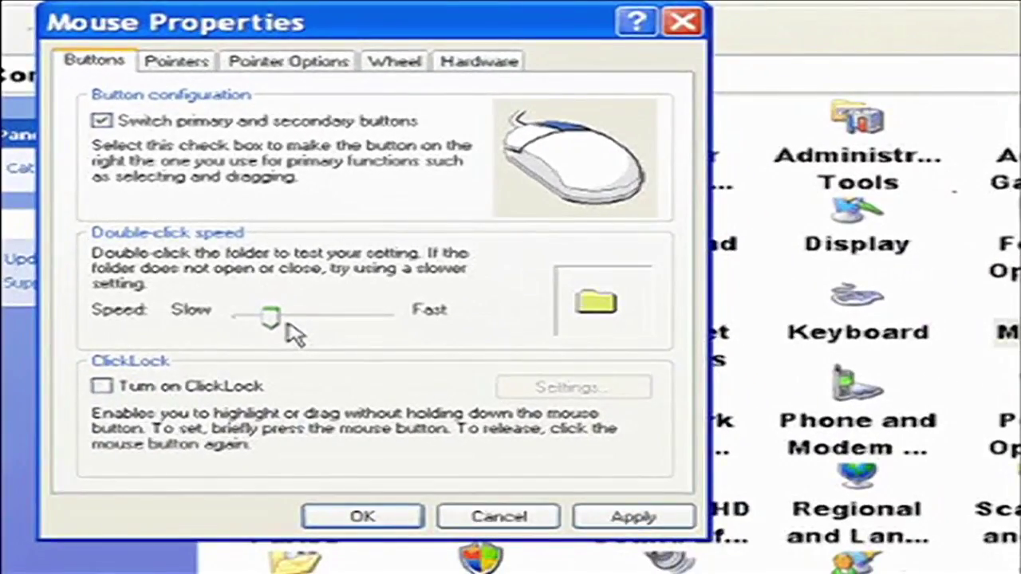
left_click(221, 121)
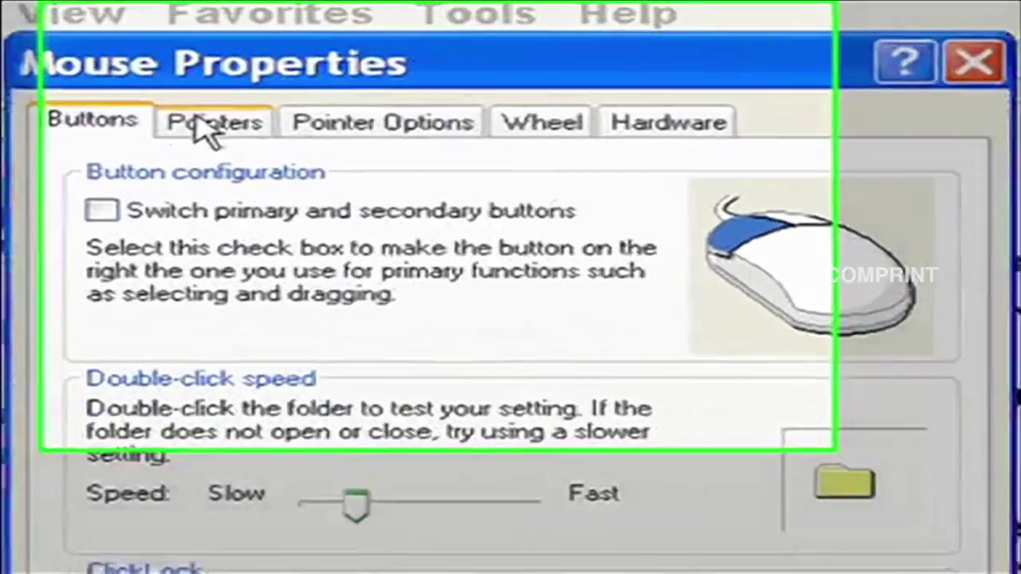
Assign the banana cursor to the Normal Select mouse pointer.
left_click(206, 79)
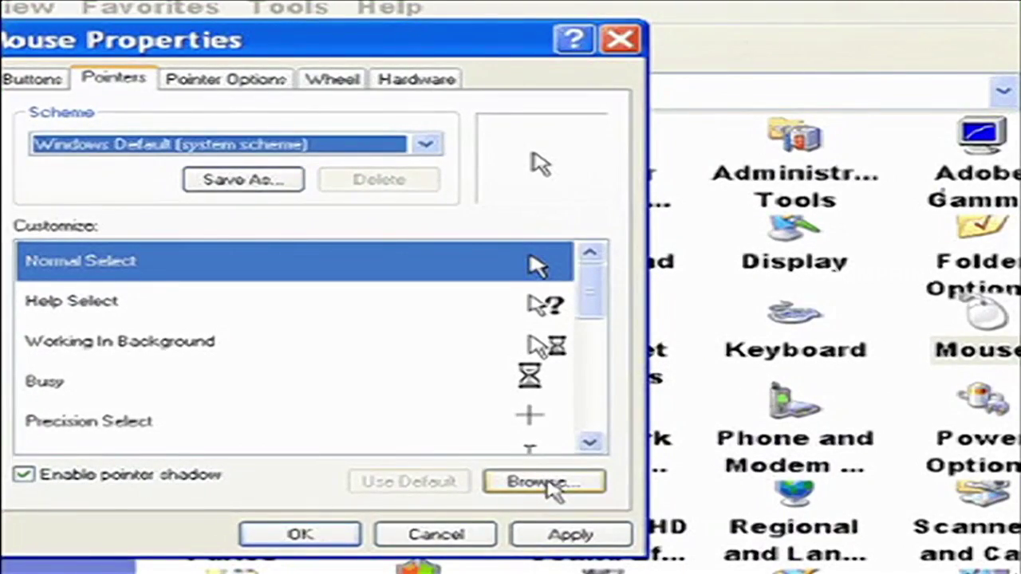
left_click(549, 483)
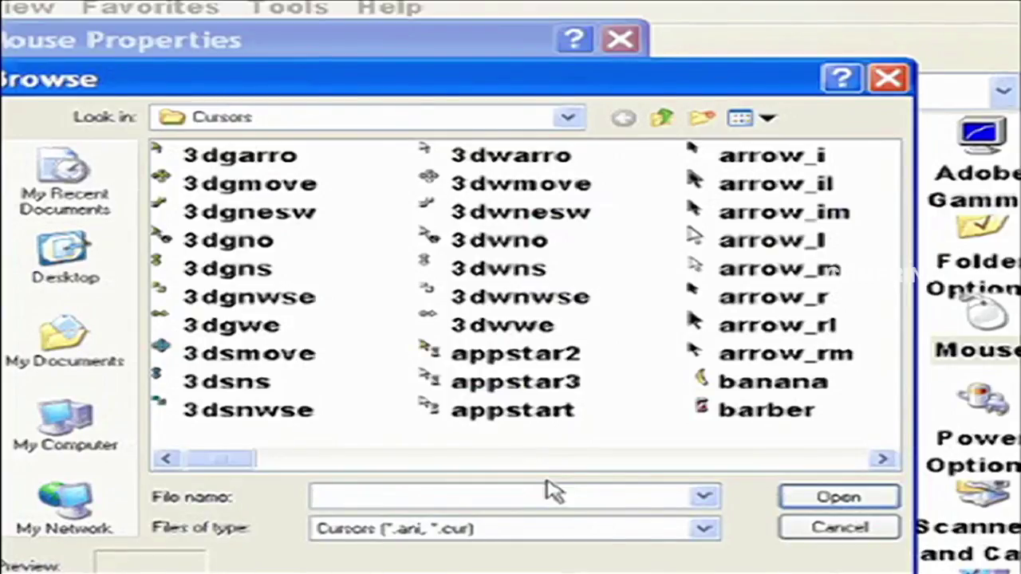
double_click(770, 381)
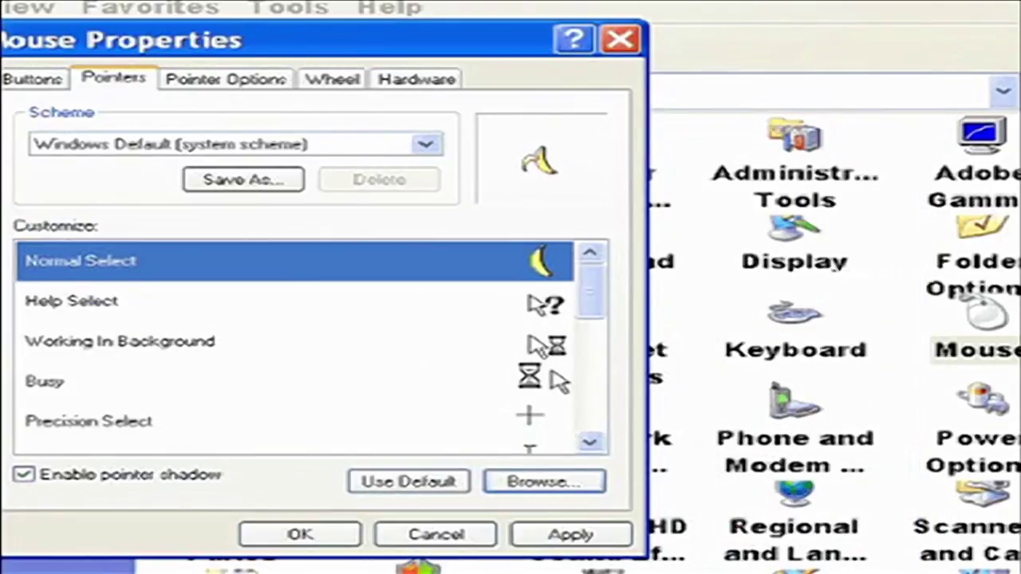
Assign the horse cursor to the Normal Select pointer, apply the mouse settings and close them.
left_click(549, 483)
left_click(882, 461)
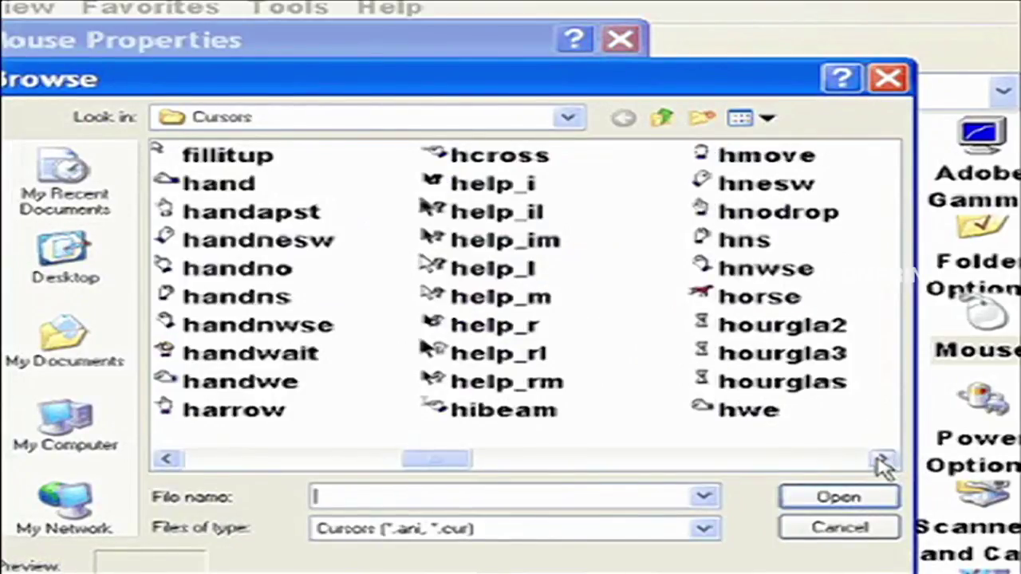
left_click(702, 297)
left_click(838, 496)
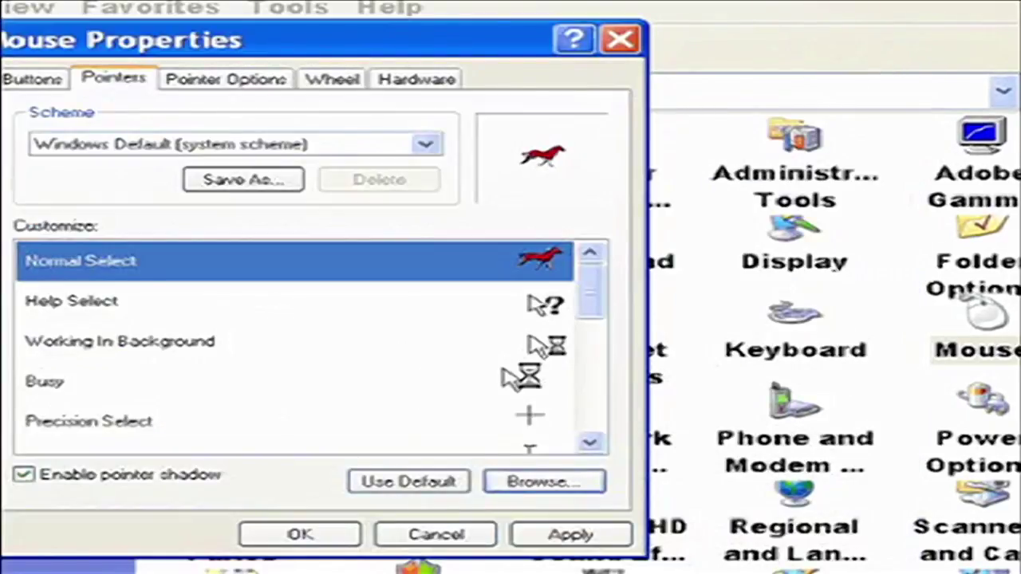
left_click(594, 534)
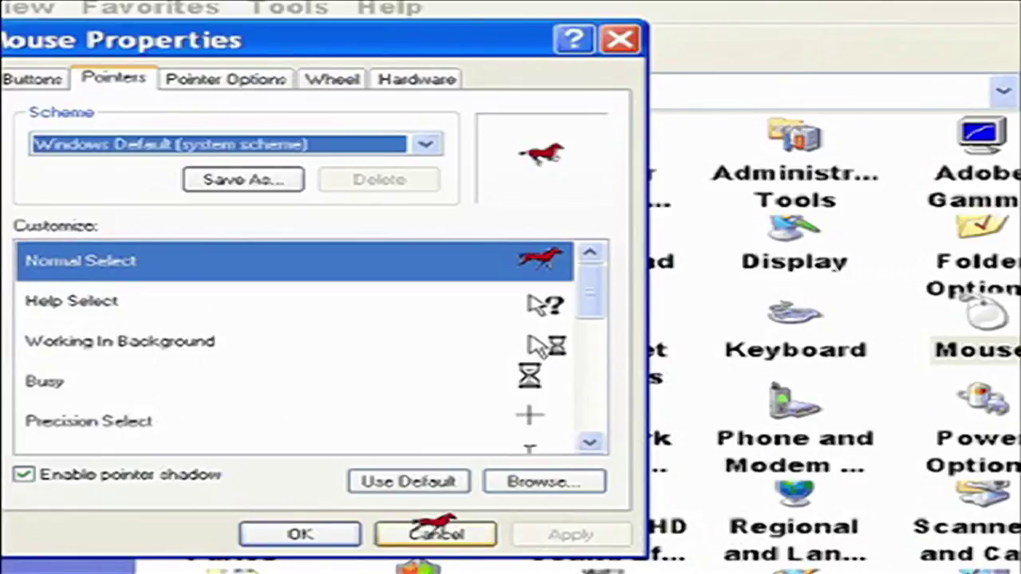
left_click(301, 540)
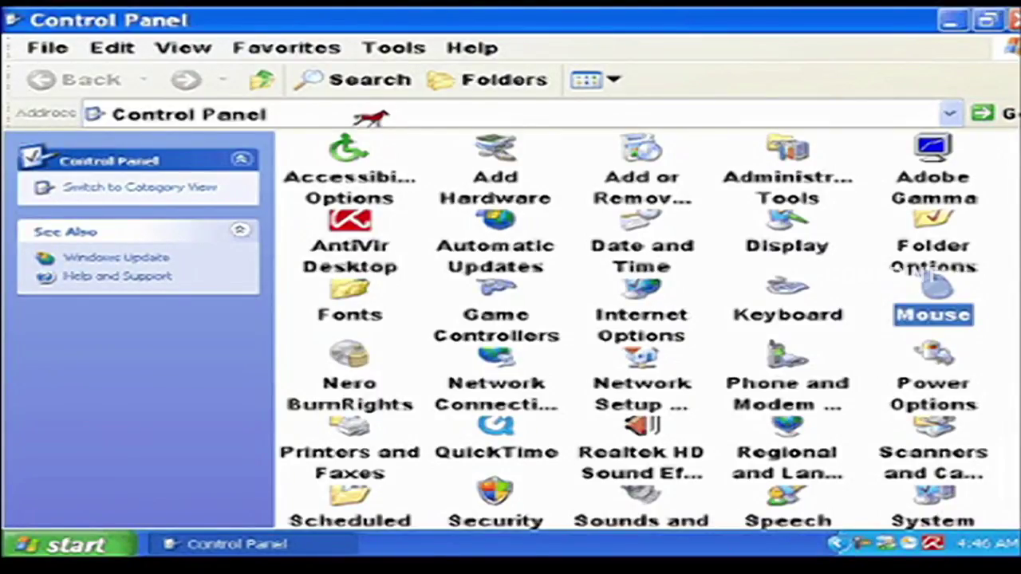
Reopen the Mouse settings, restore the default Normal Select pointer and apply the change.
double_click(933, 295)
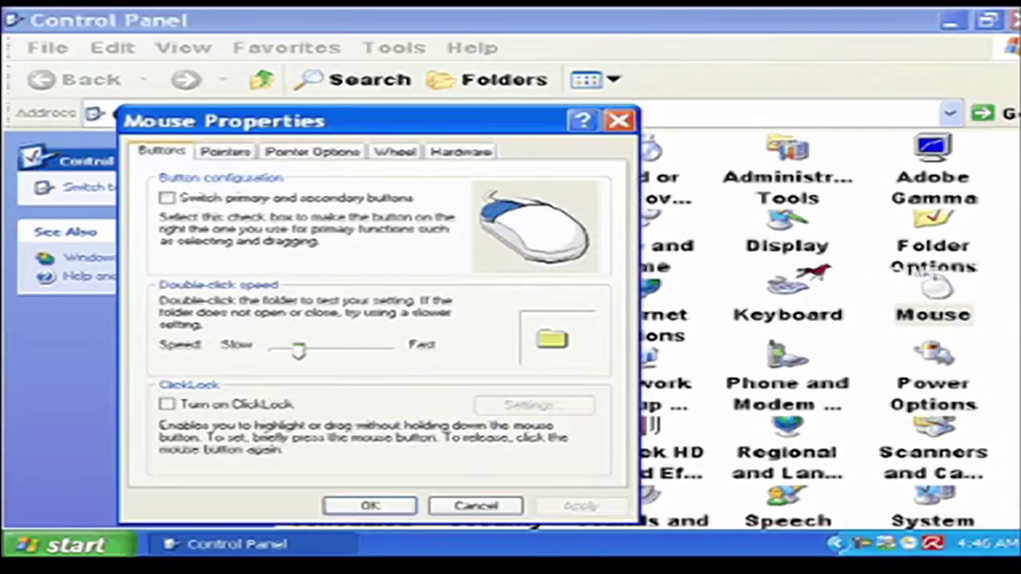
left_click(227, 146)
left_click(550, 485)
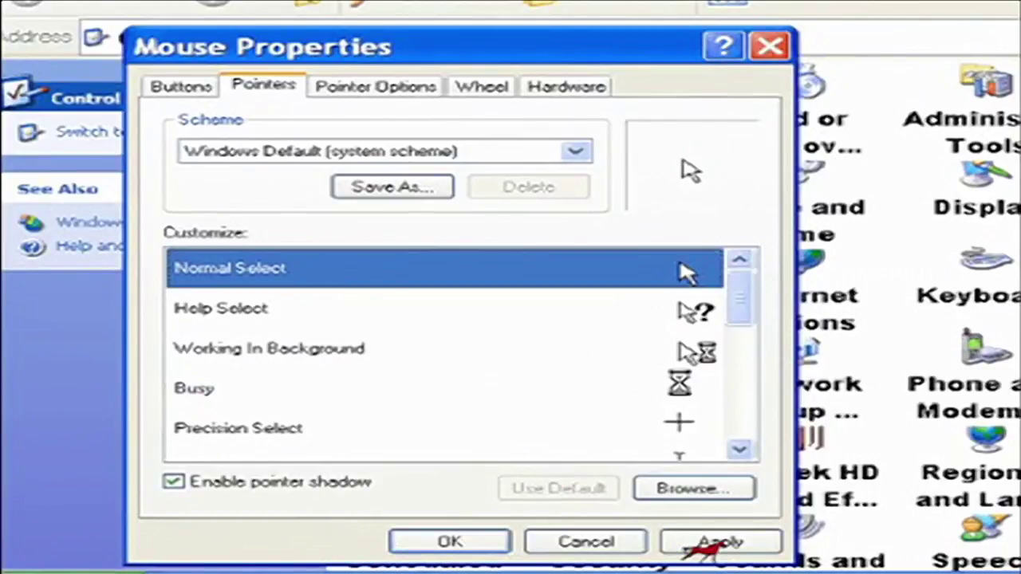
left_click(704, 542)
left_click(484, 541)
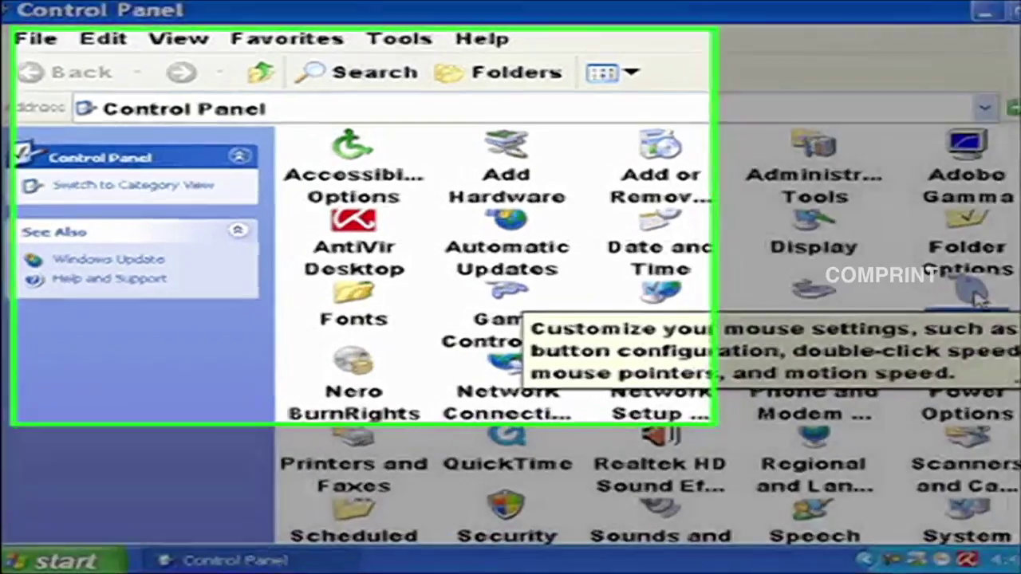
Enable showing the pointer location with the CTRL key in the mouse pointer options and apply the change.
double_click(944, 291)
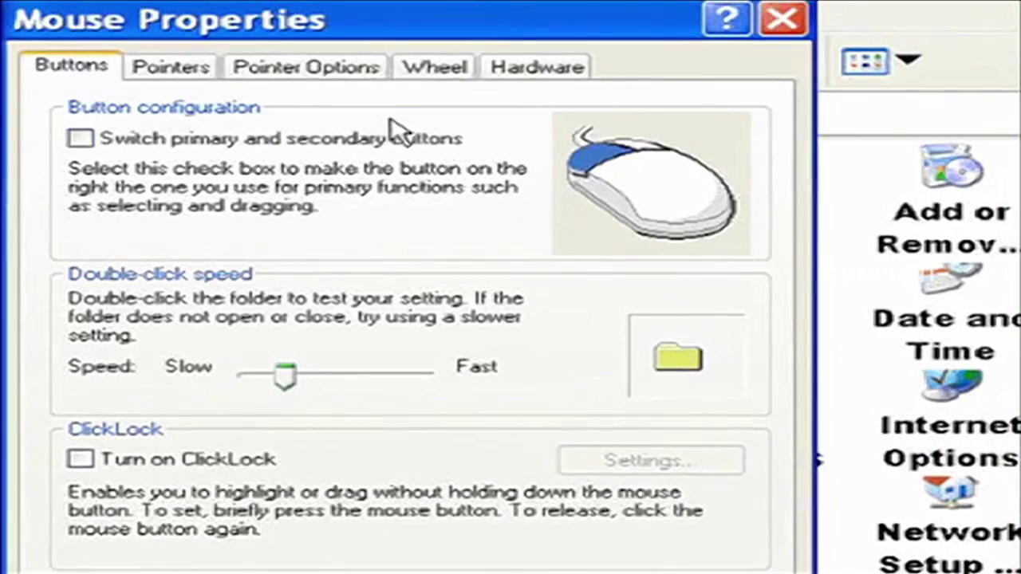
left_click(286, 74)
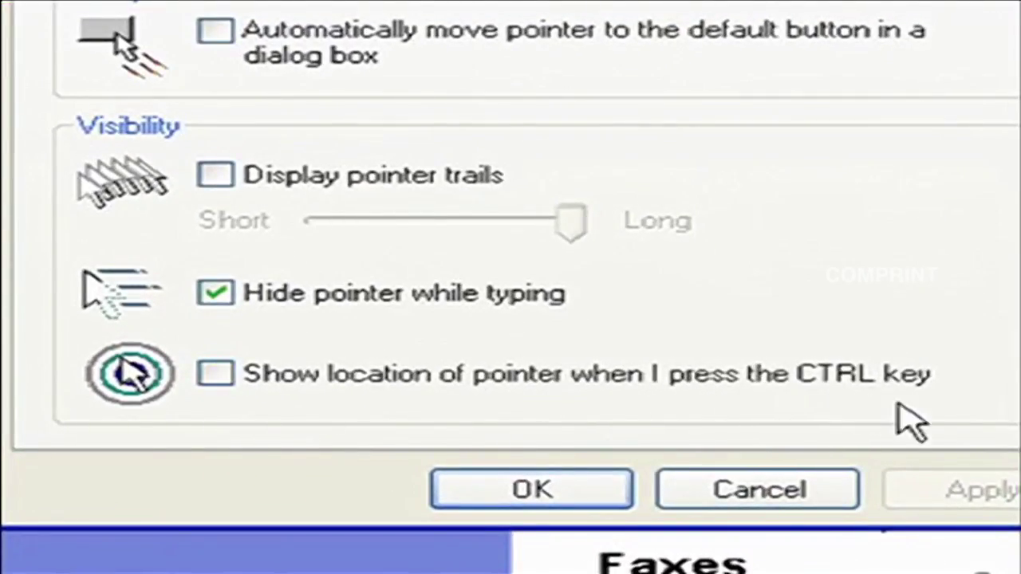
left_click(214, 375)
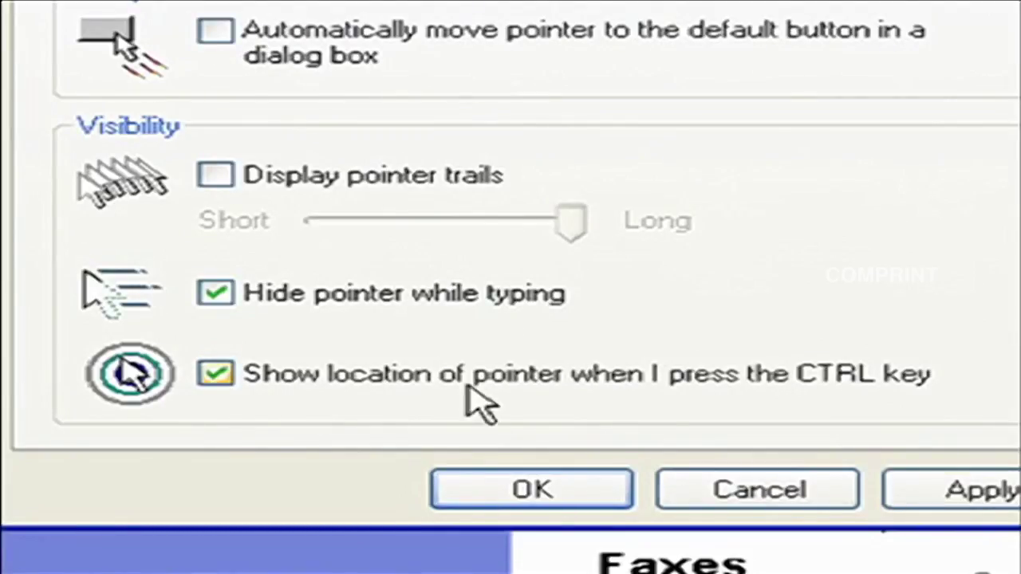
left_click(973, 490)
left_click(516, 507)
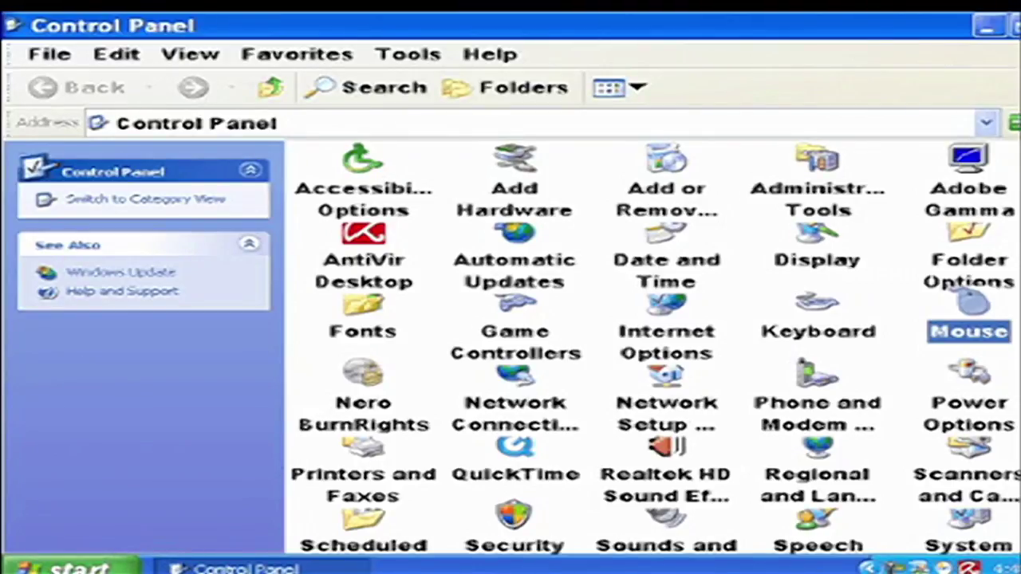
key("Return")
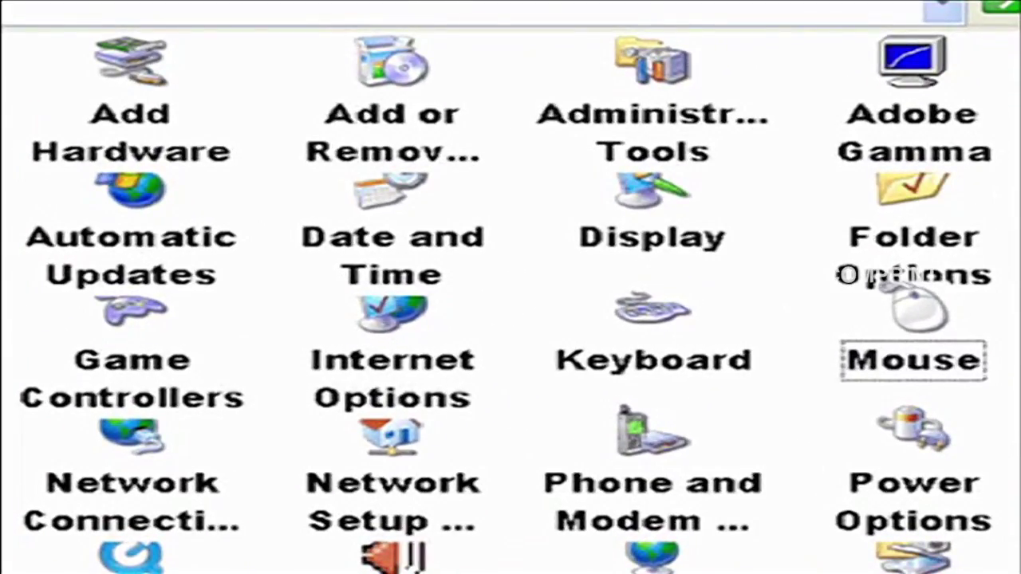
Open the Keyboard settings and test the repeat rate with a run of repeated k characters.
double_click(638, 316)
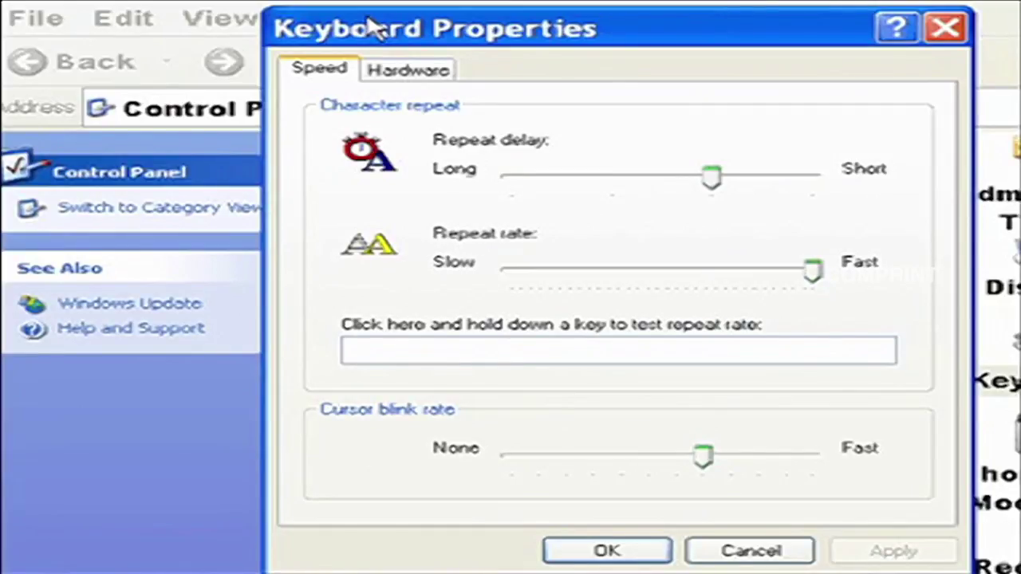
left_click(406, 345)
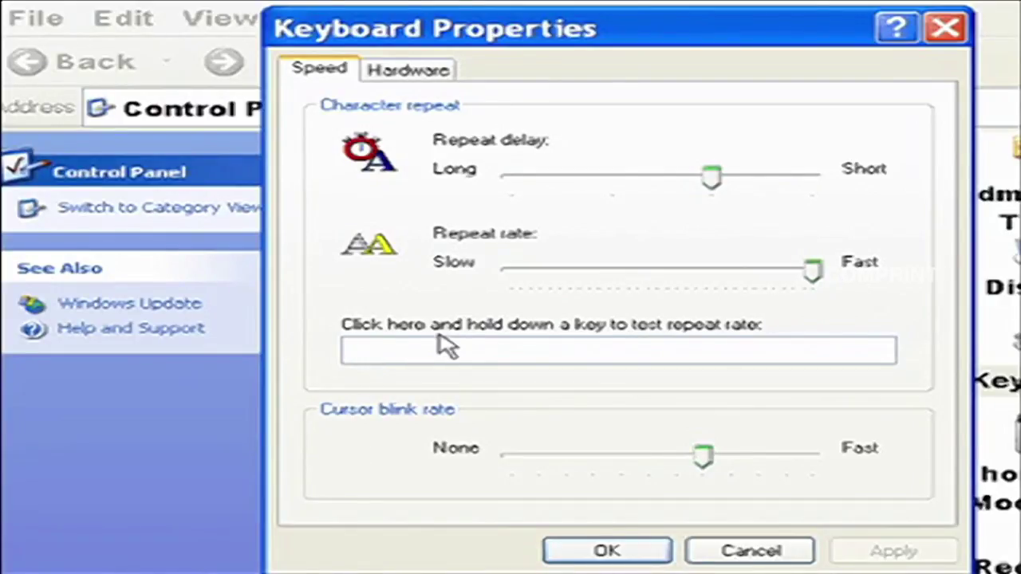
type("kkkkkkkkkkkkkkkkkkkkkkkkkkkkkkkk")
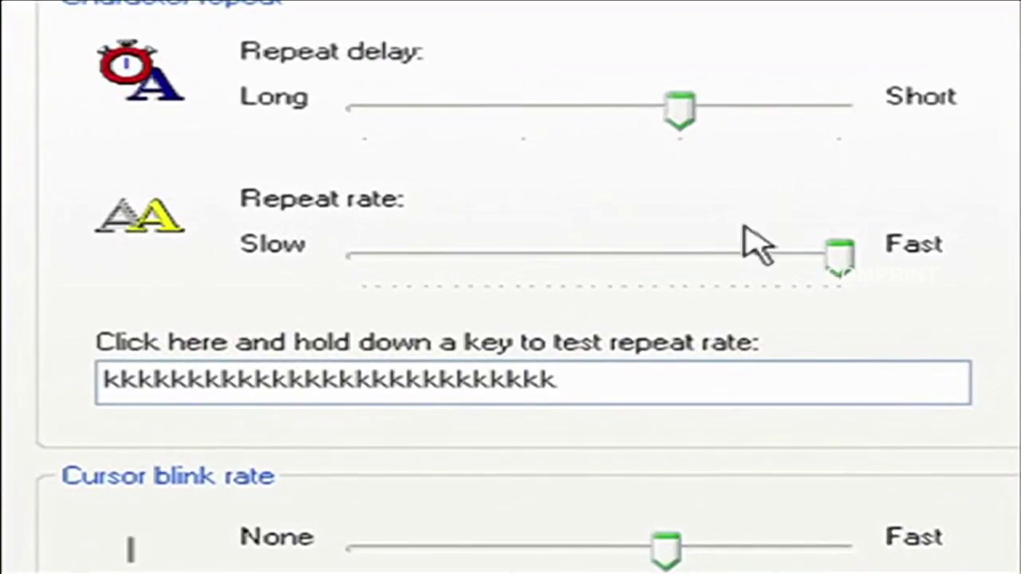
Reduce the keyboard's character repeat rate to about a quarter of the way from Slow.
left_click(838, 262)
left_click_drag(839, 262, 416, 263)
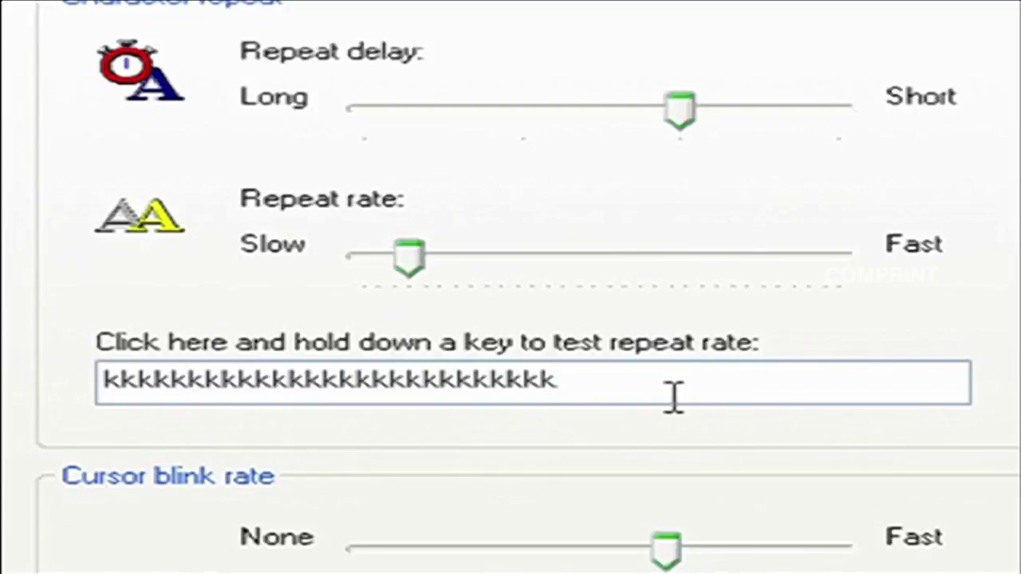
left_click_drag(415, 254, 508, 272)
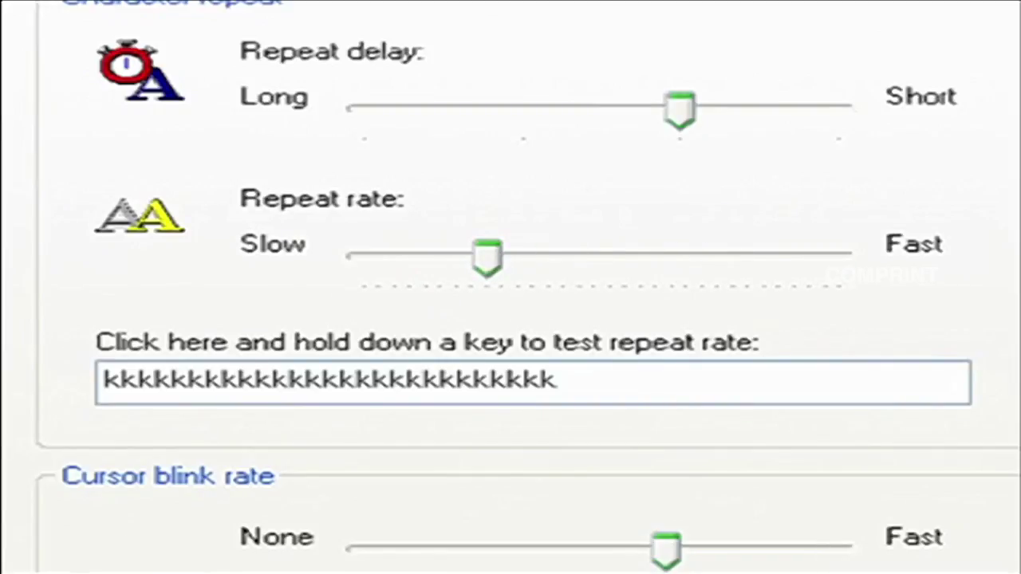